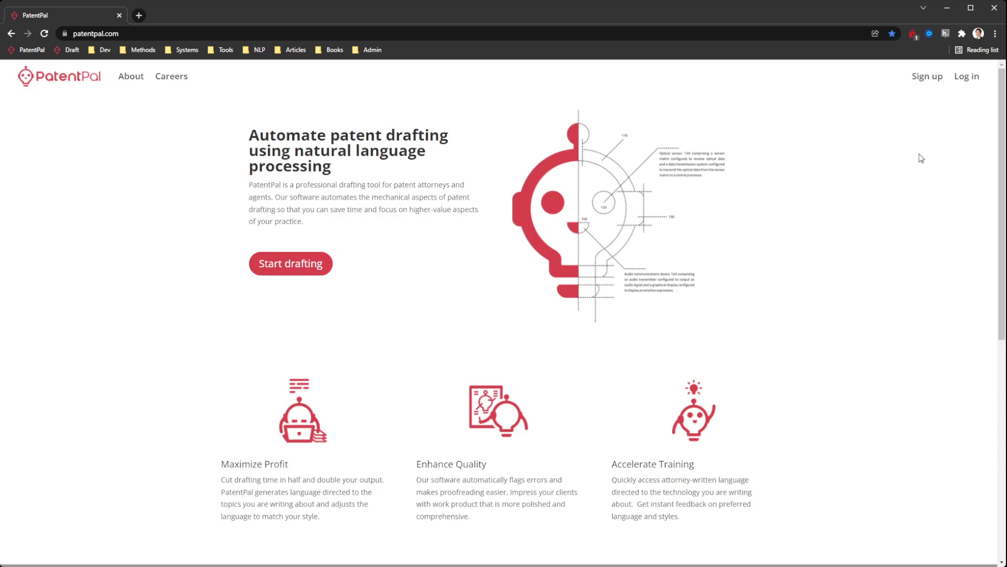
Step: Create a new blank patent document to reach the empty Input claims editor
click(309, 265)
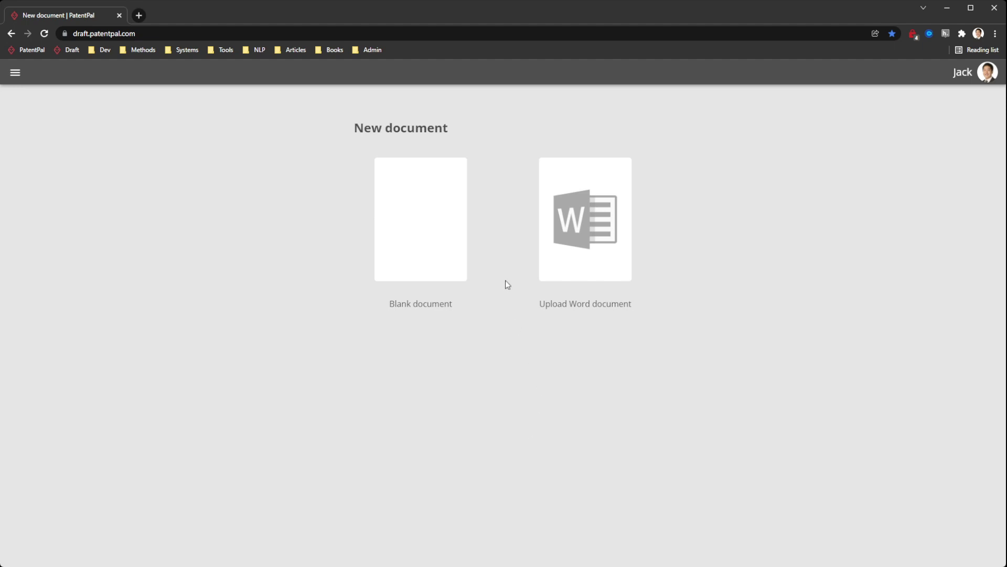
click(433, 222)
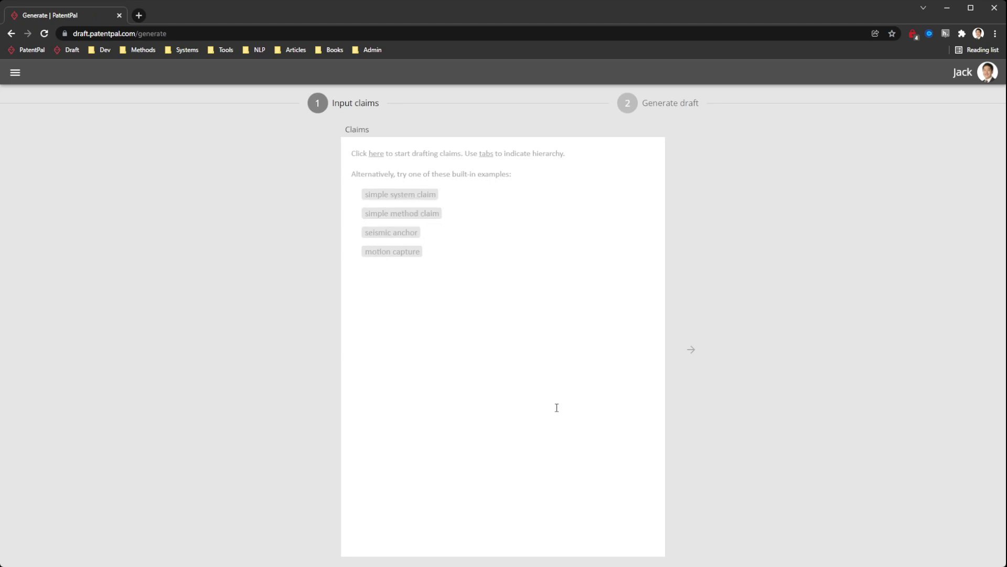
Step: Load the seismic anchor example claims and generate a draft with block diagrams through FIG. 3B
click(412, 234)
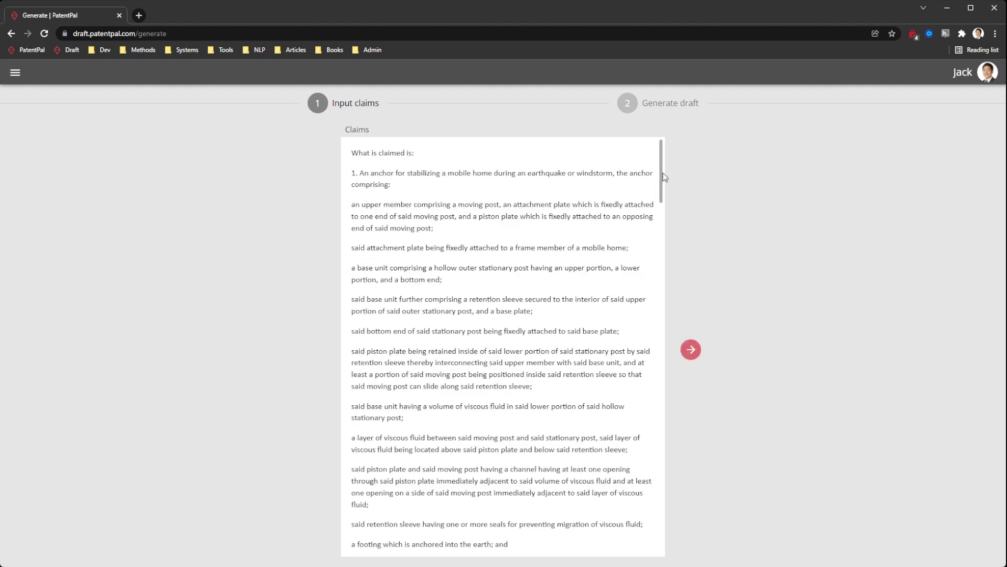
drag(662, 172, 697, 536)
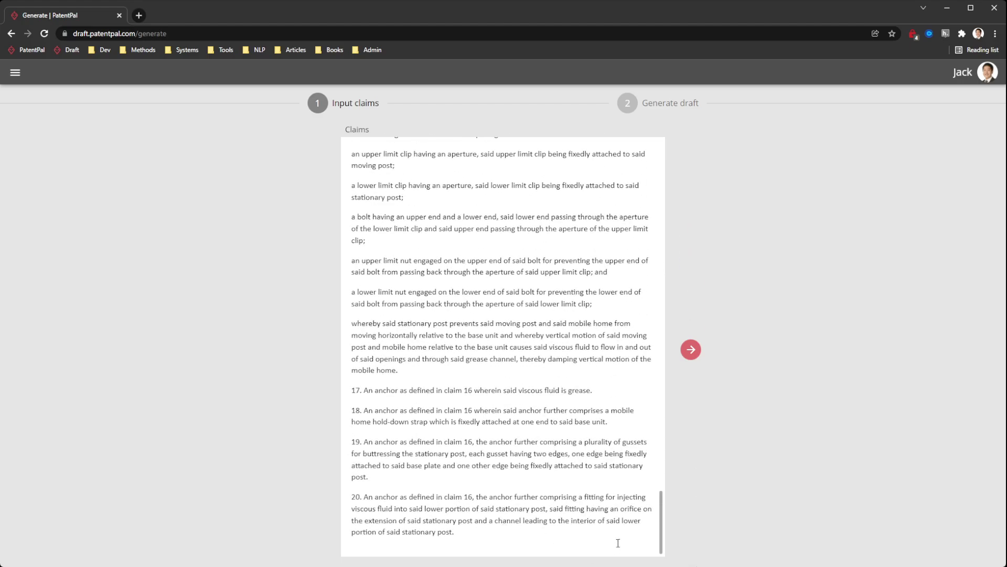
click(700, 348)
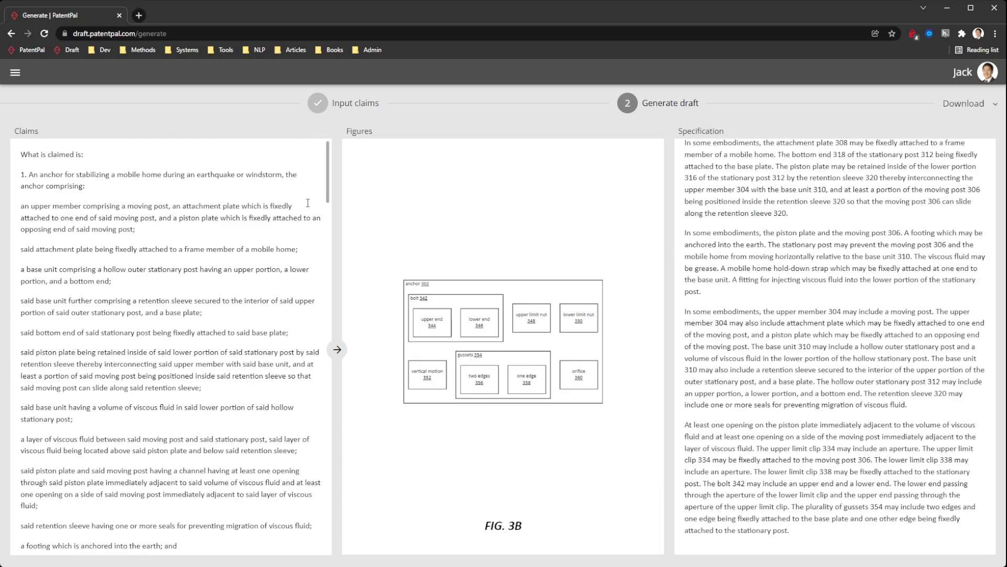
drag(328, 171, 381, 547)
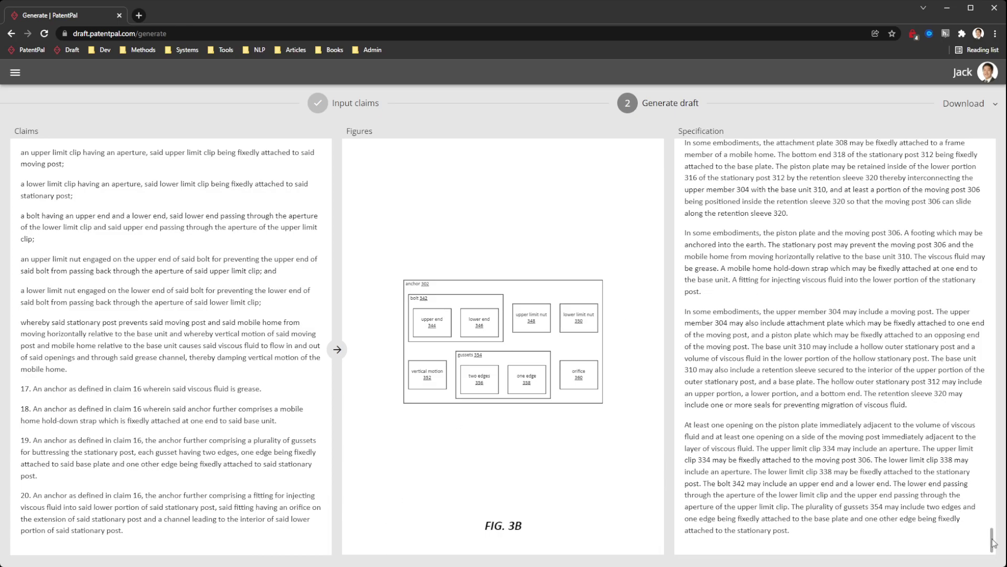
drag(992, 544, 990, 138)
scroll(603, 433, up, 5)
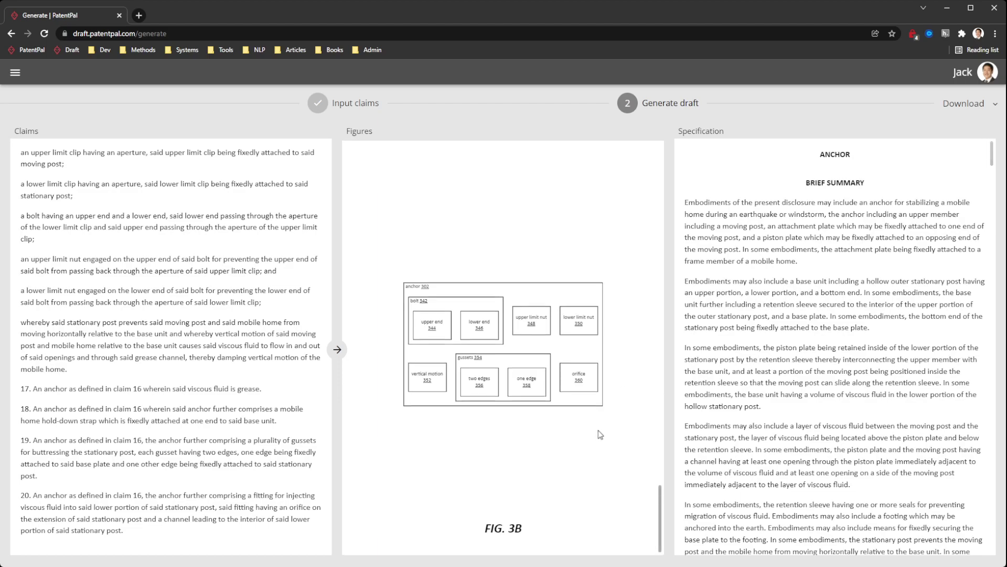
scroll(601, 389, up, 15)
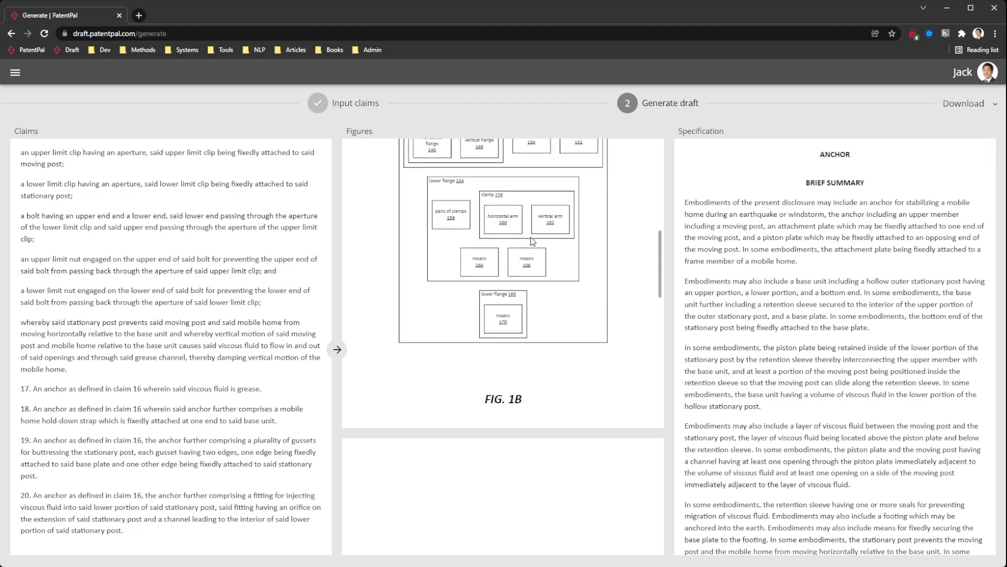
scroll(520, 268, up, 5)
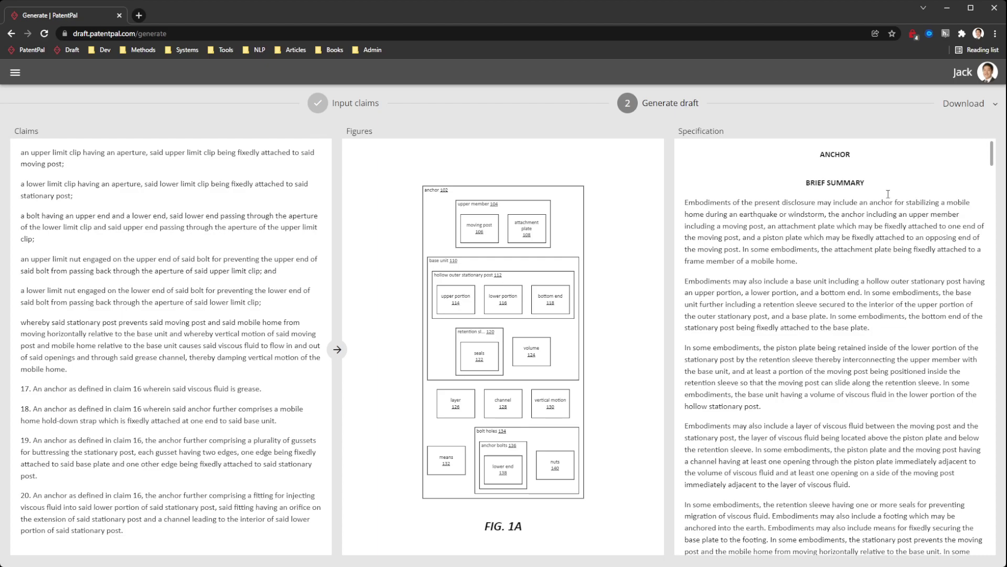
scroll(850, 183, down, 10)
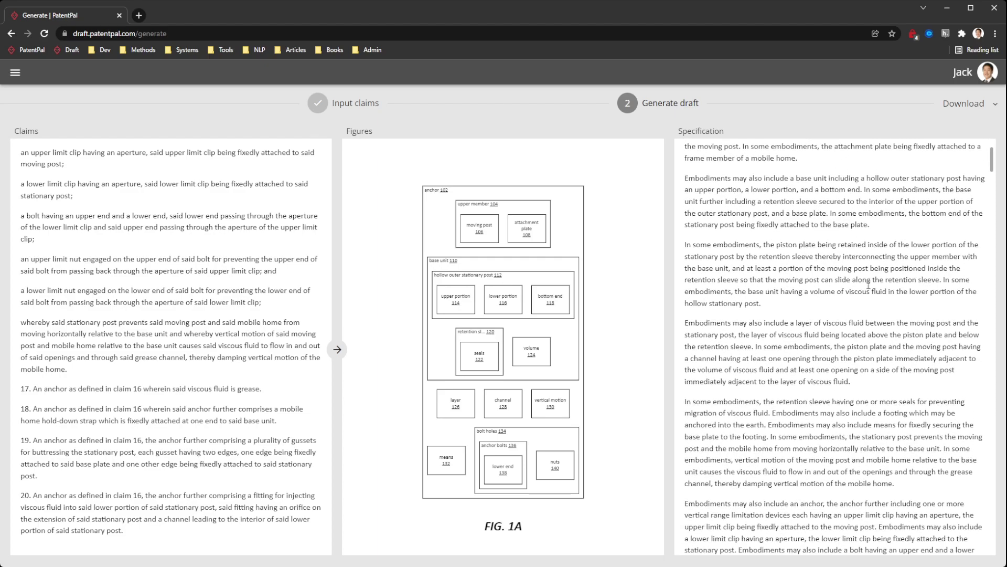
scroll(880, 363, down, 12)
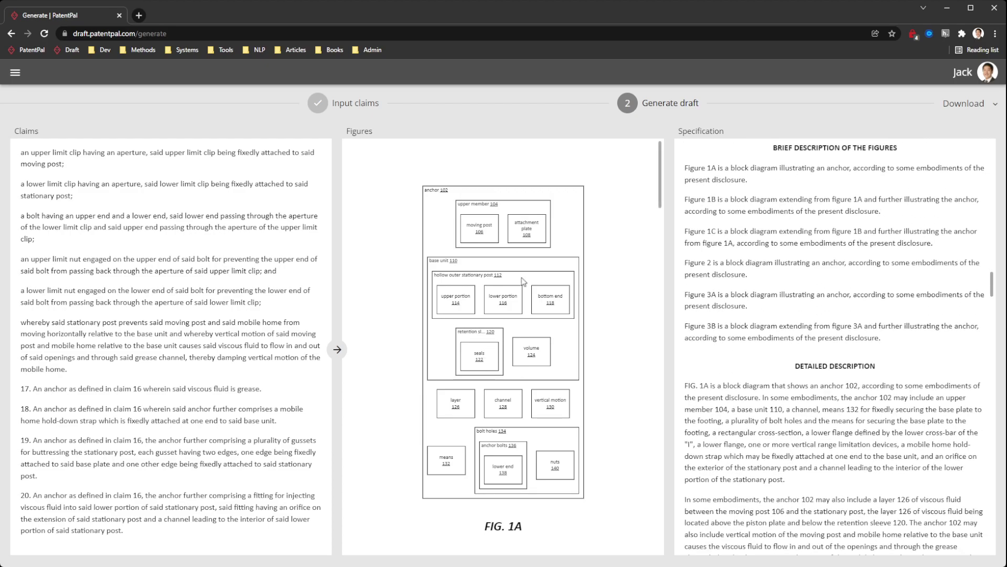
scroll(555, 363, down, 10)
scroll(555, 363, down, 3)
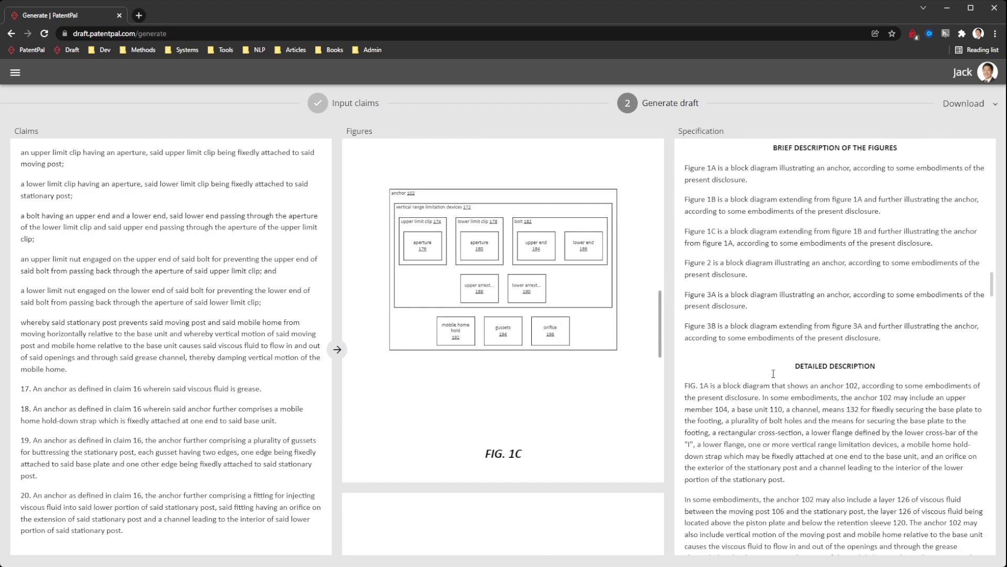
scroll(792, 253, down, 6)
scroll(792, 253, up, 4)
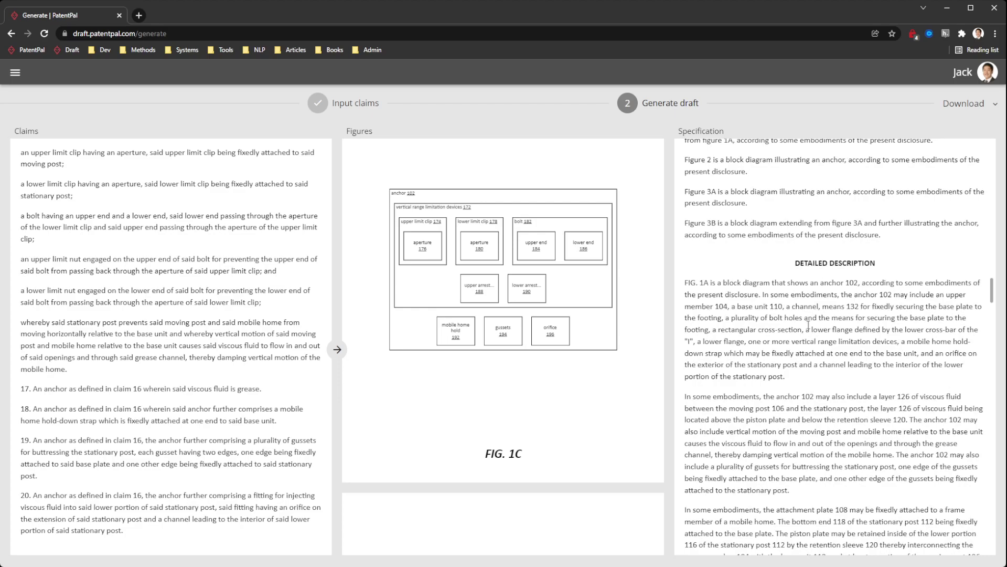
scroll(546, 341, up, 2)
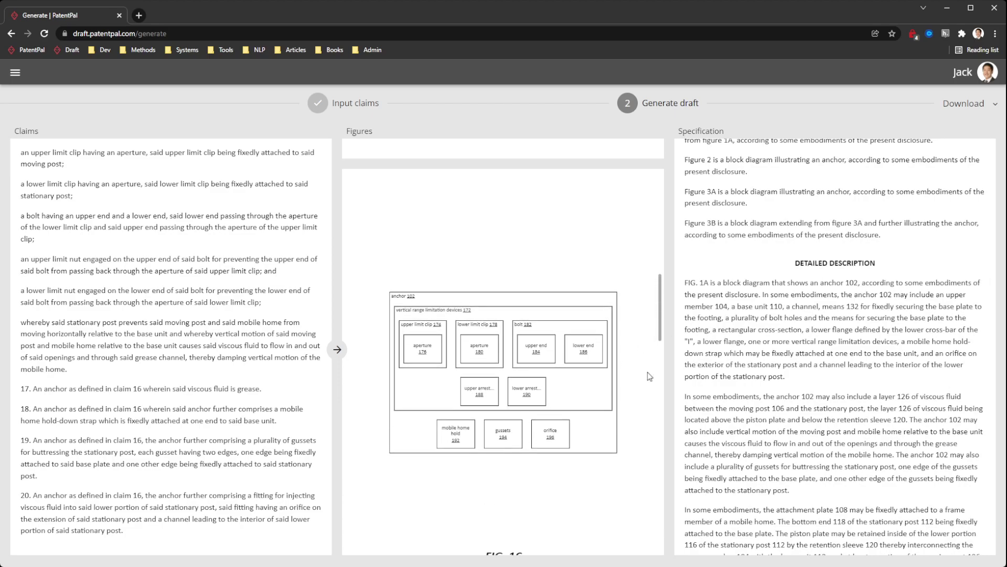
triple_click(743, 284)
click(812, 384)
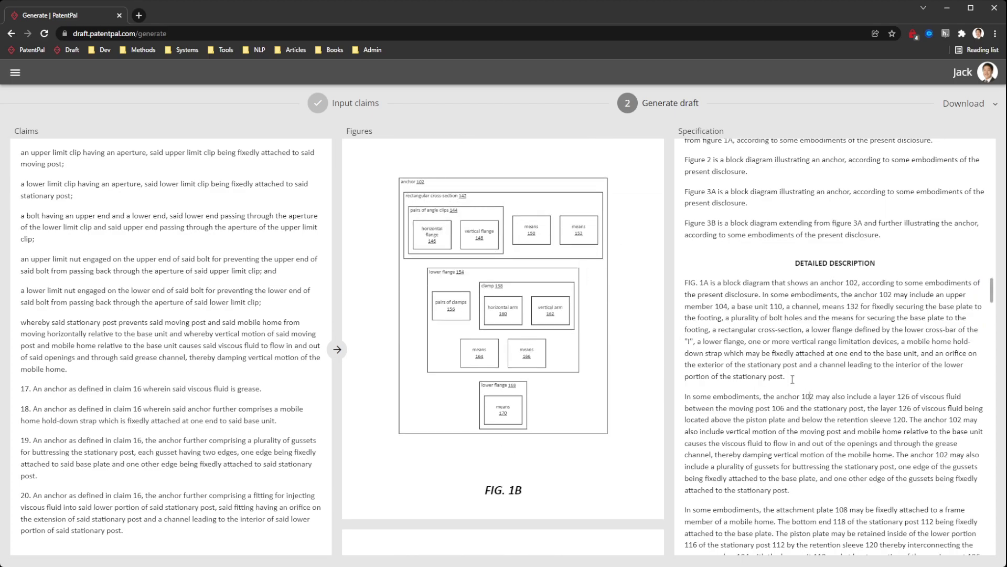
scroll(842, 373, down, 4)
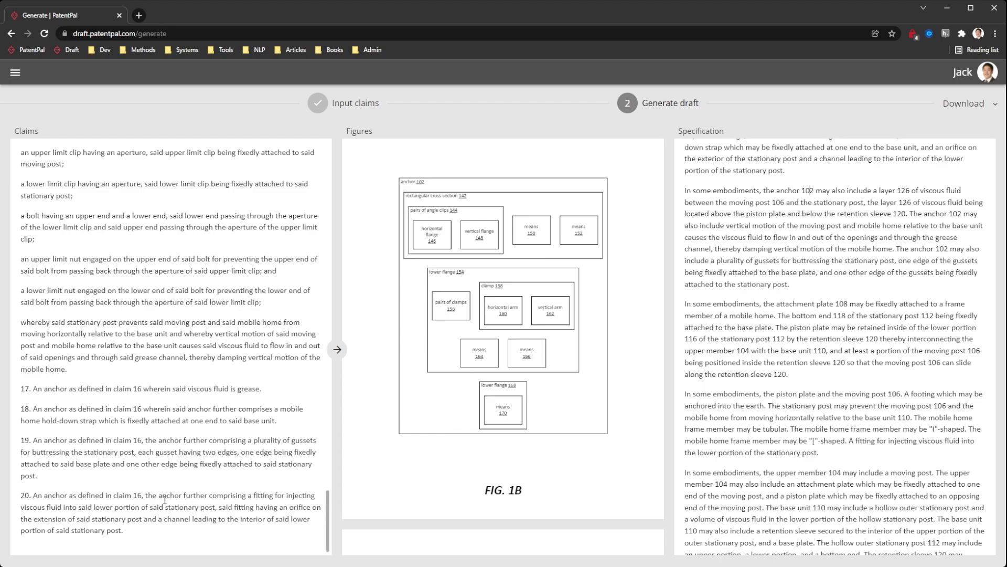
scroll(165, 500, up, 15)
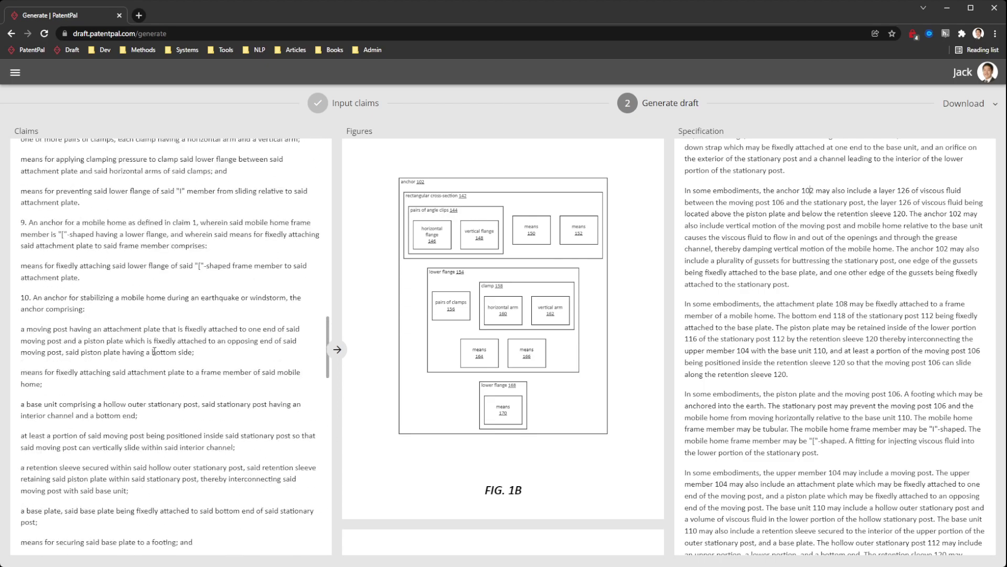
scroll(154, 351, up, 4)
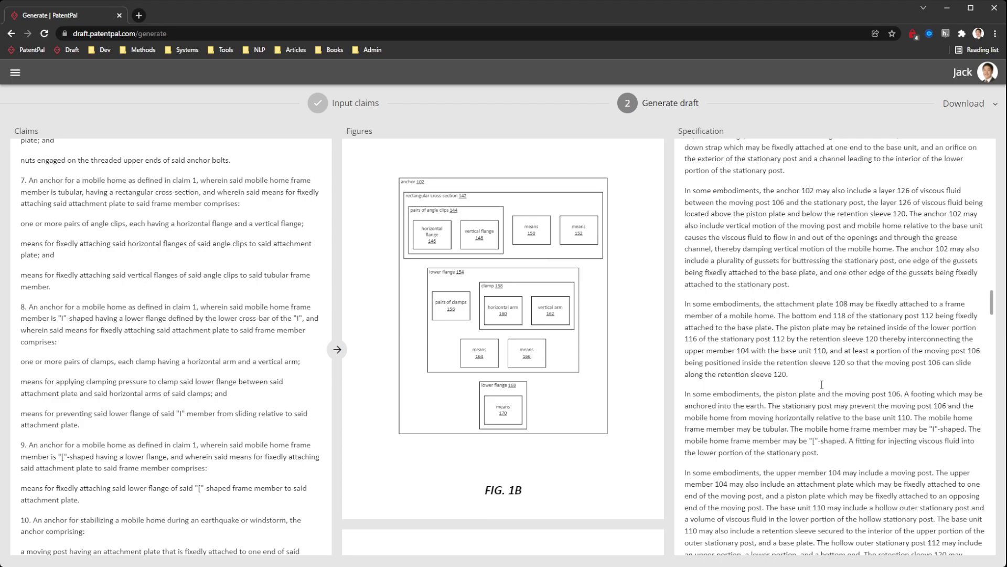
scroll(158, 233, up, 15)
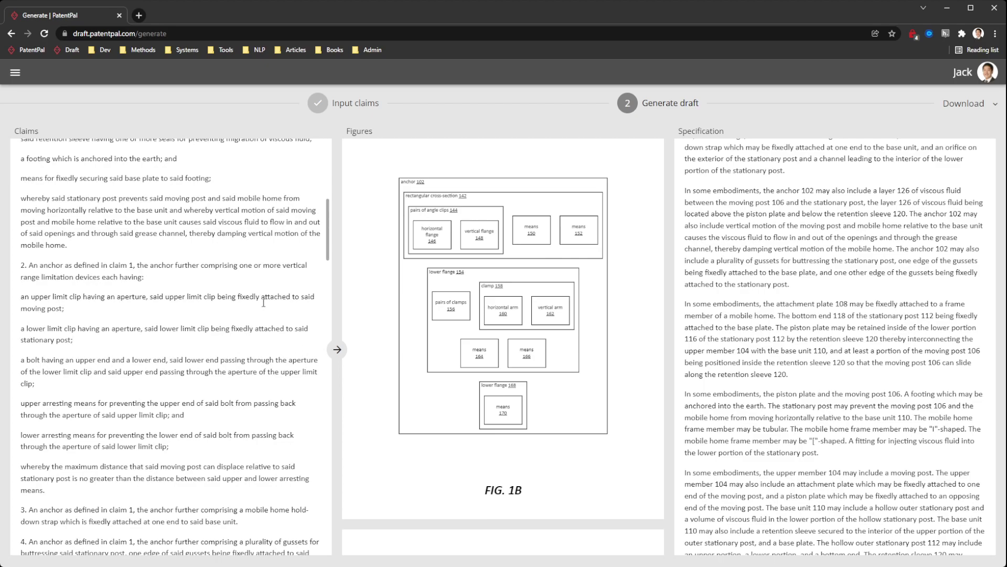
Step: Replace the anchor claims with the motion capture example and regenerate the draft
key(ctrl+a)
key(BackSpace)
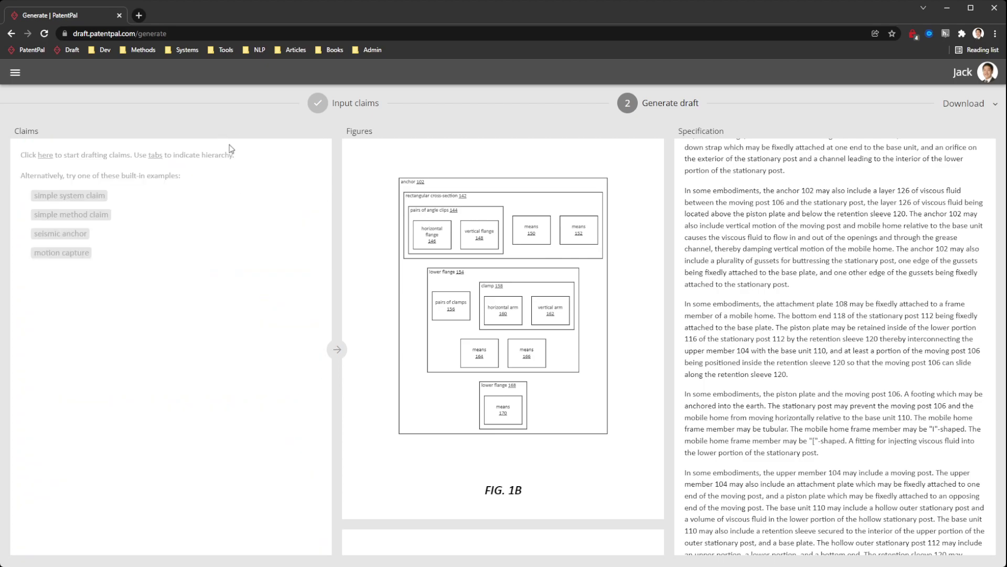
click(84, 253)
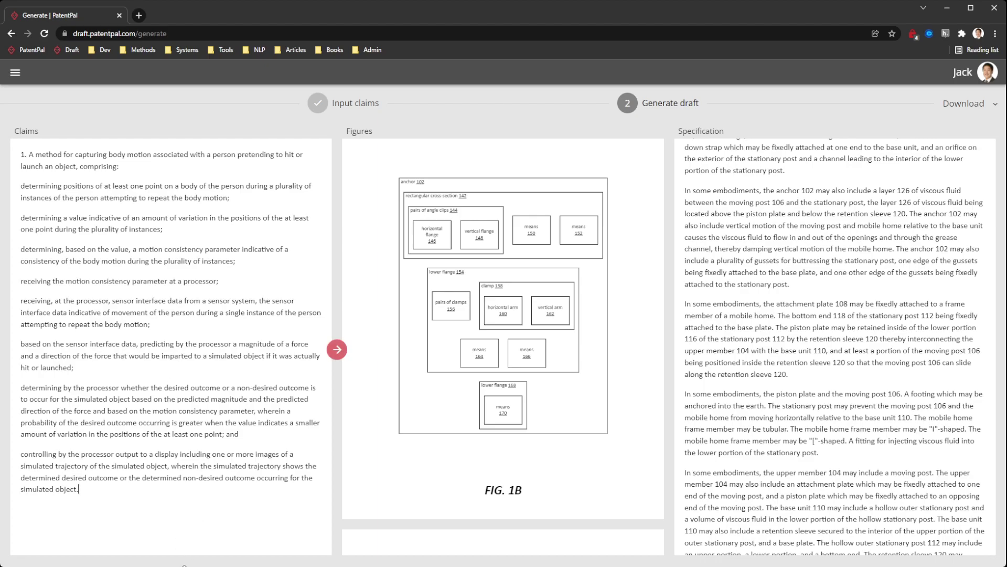
click(337, 350)
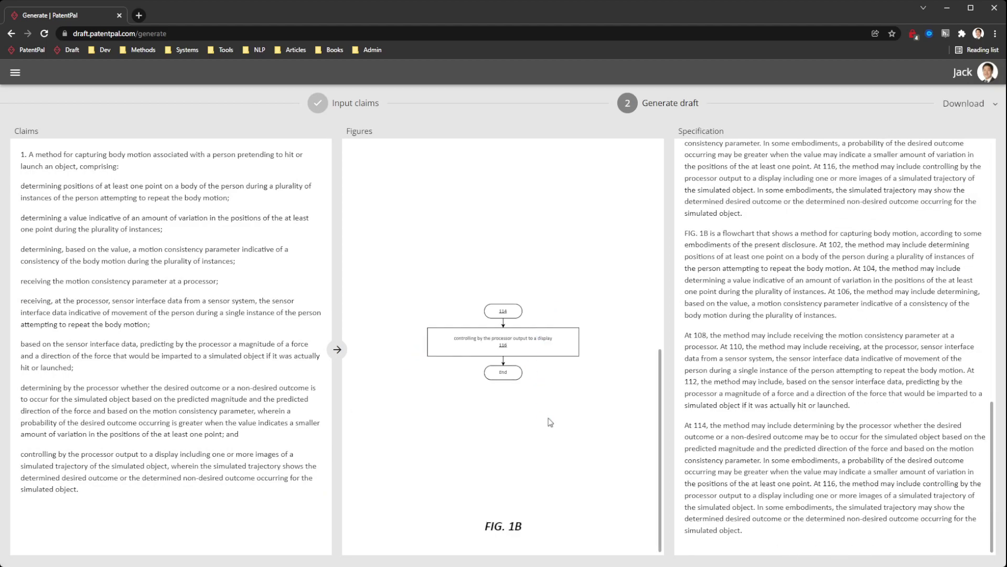
Step: Review the FIG. 1A flowchart of steps 102–116, highlighting step 106's text
scroll(561, 404, down, 3)
scroll(563, 405, up, 3)
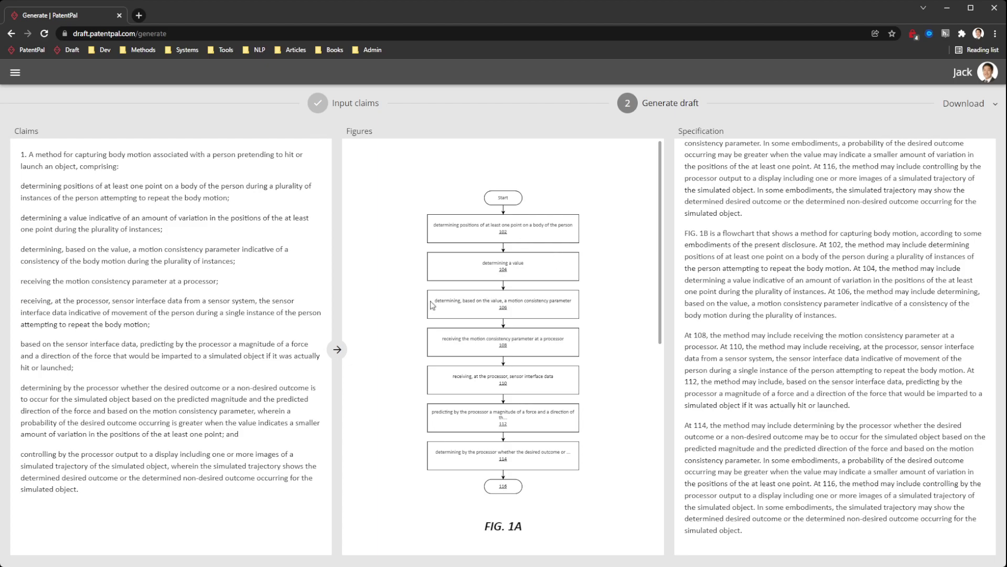
drag(434, 302, 572, 303)
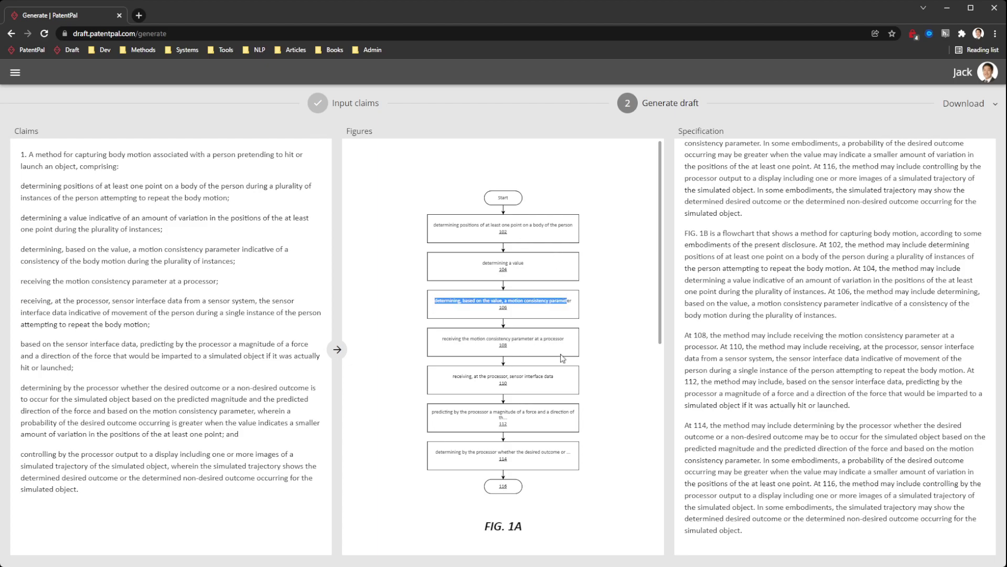
scroll(822, 407, up, 5)
scroll(822, 407, up, 1)
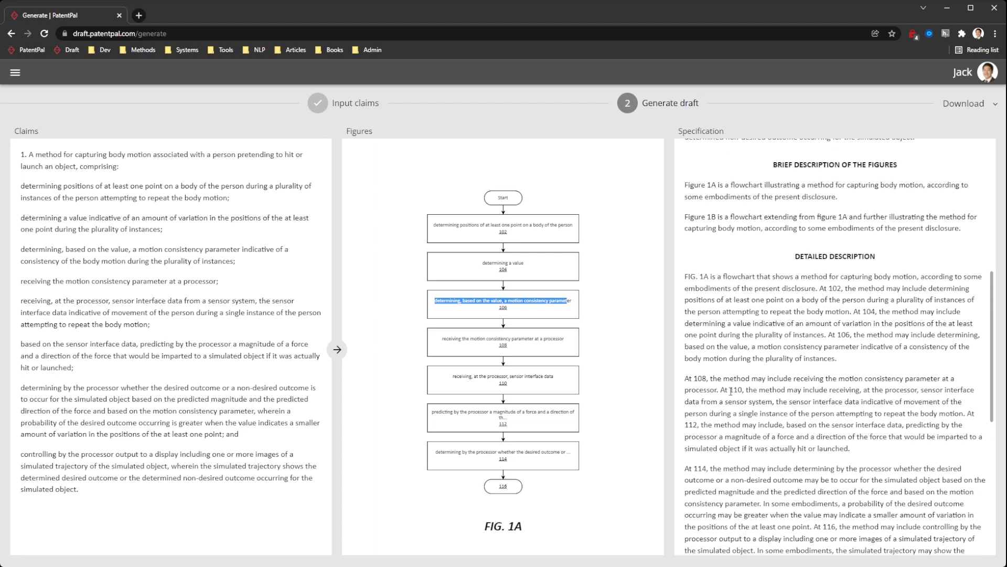
scroll(886, 454, down, 2)
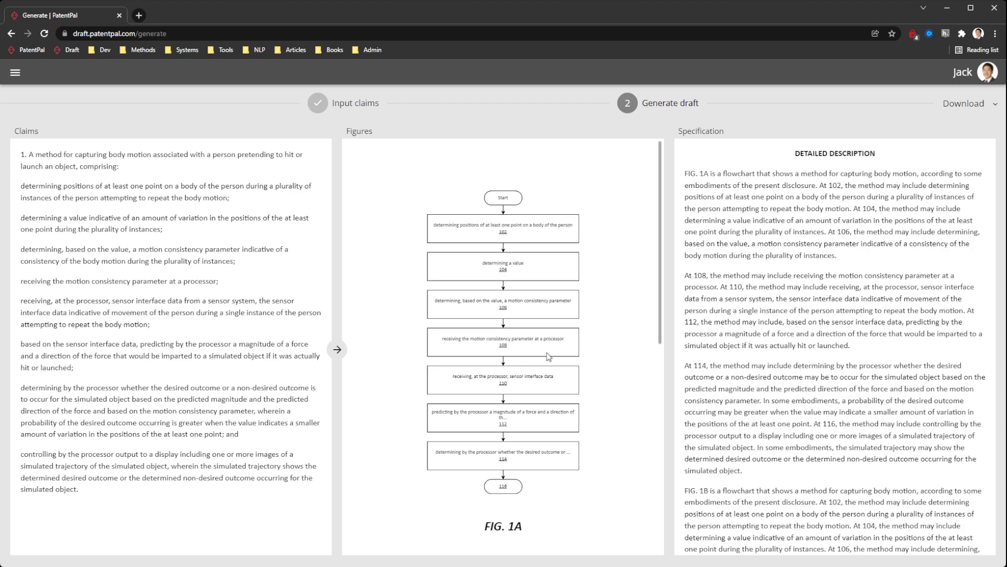
scroll(835, 406, up, 3)
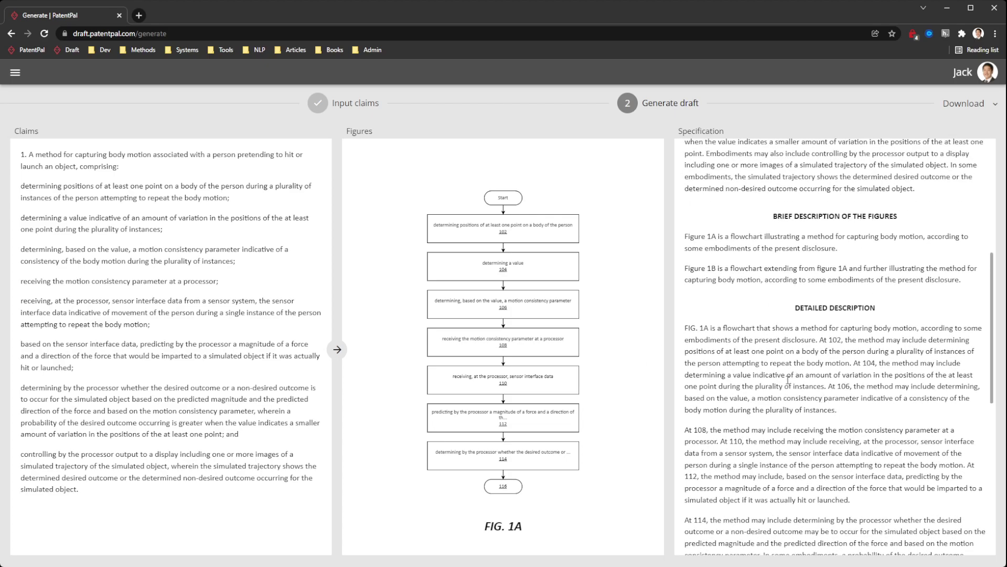